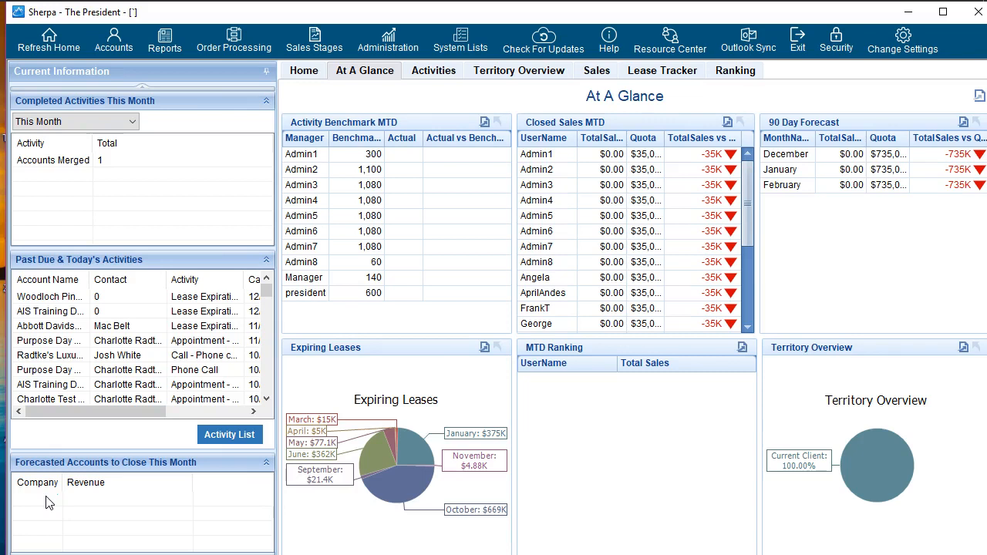
Open the account merge page in the administration control panel.
left_click(390, 42)
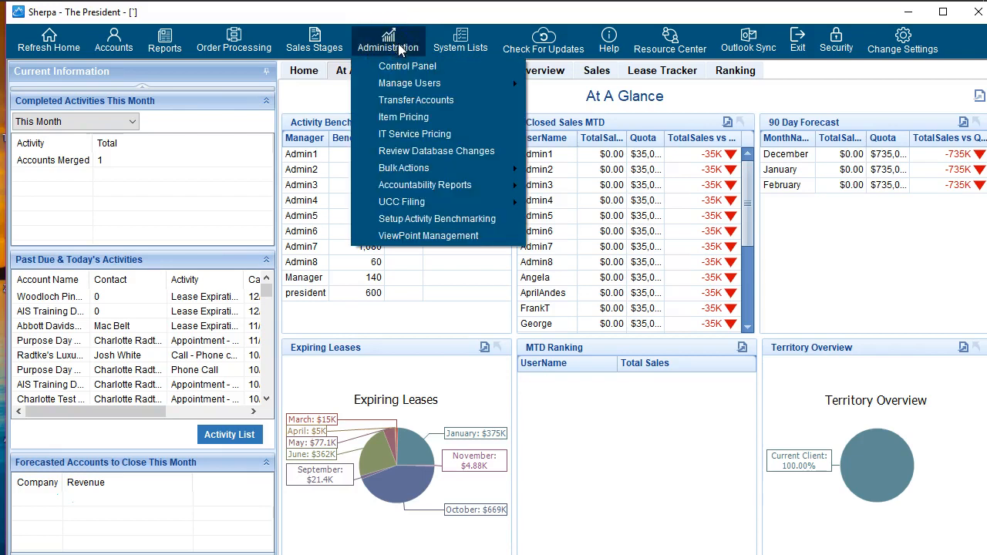
left_click(409, 66)
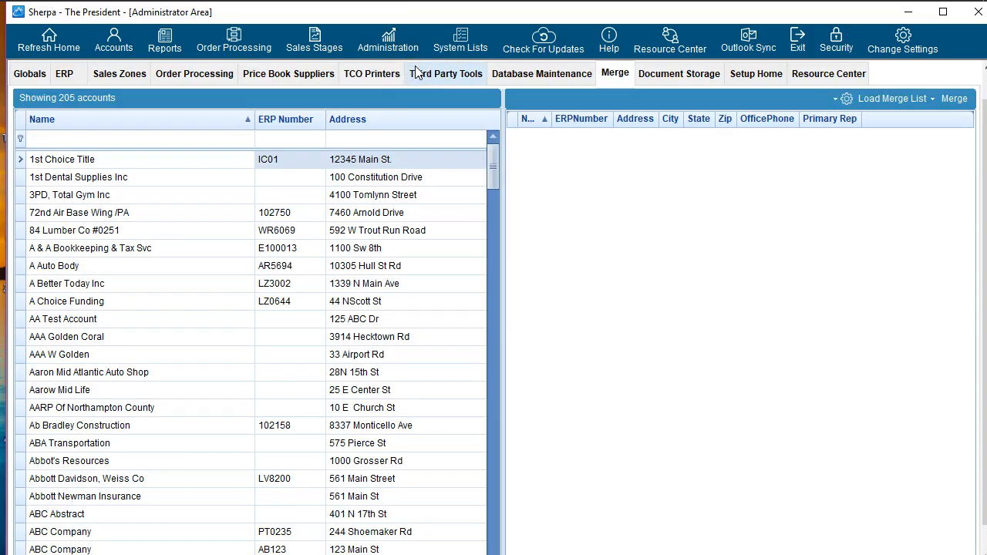
left_click(617, 72)
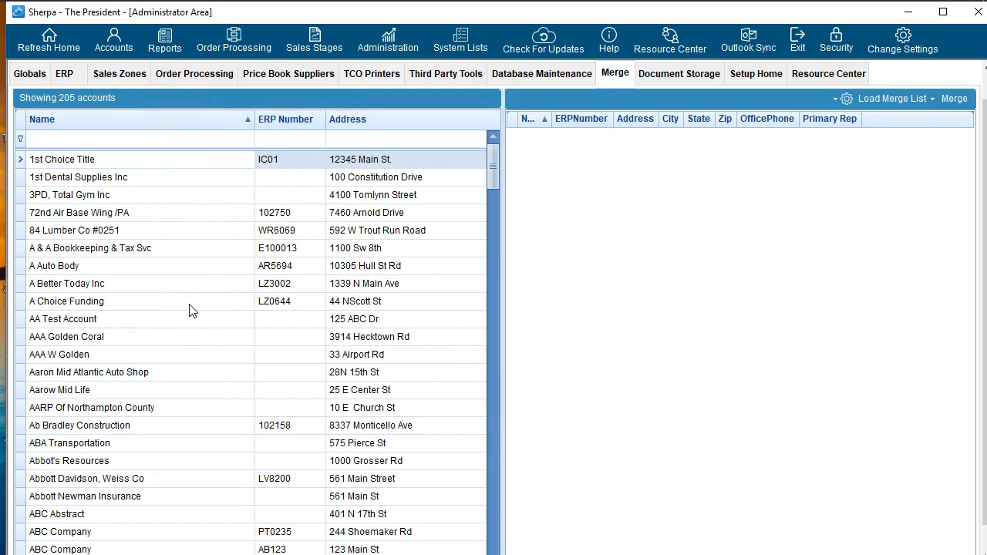
Filter the account list by the name "radtke" and clear that filter again.
left_click(137, 114)
left_click(166, 141)
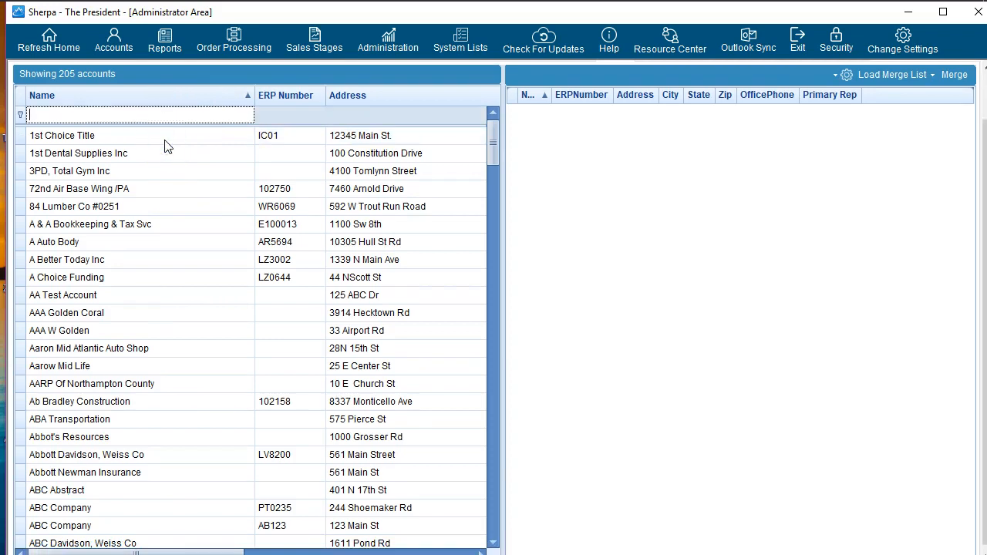
type("radtke")
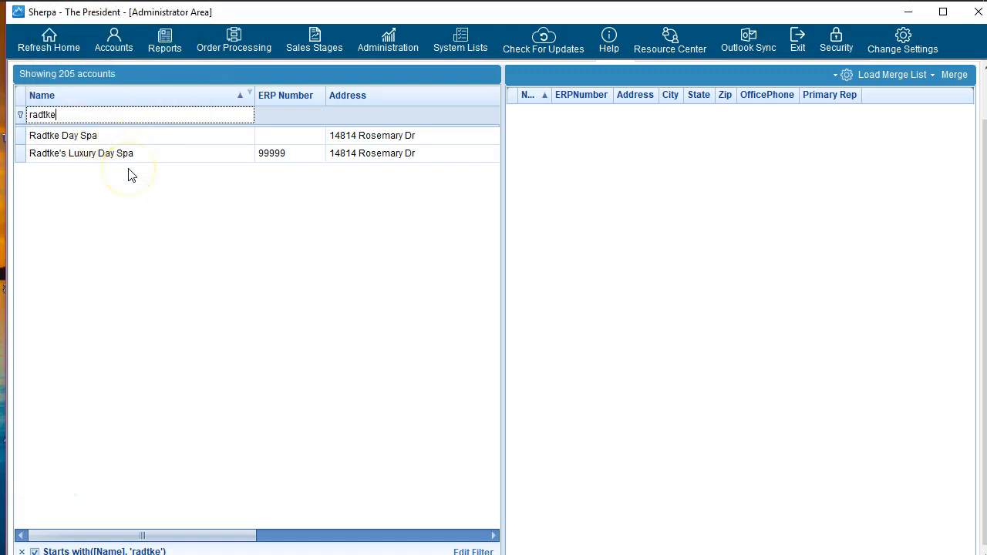
key("BackSpace")
key("BackSpace")
key("BackSpace")
key("BackSpace")
key("BackSpace")
key("BackSpace")
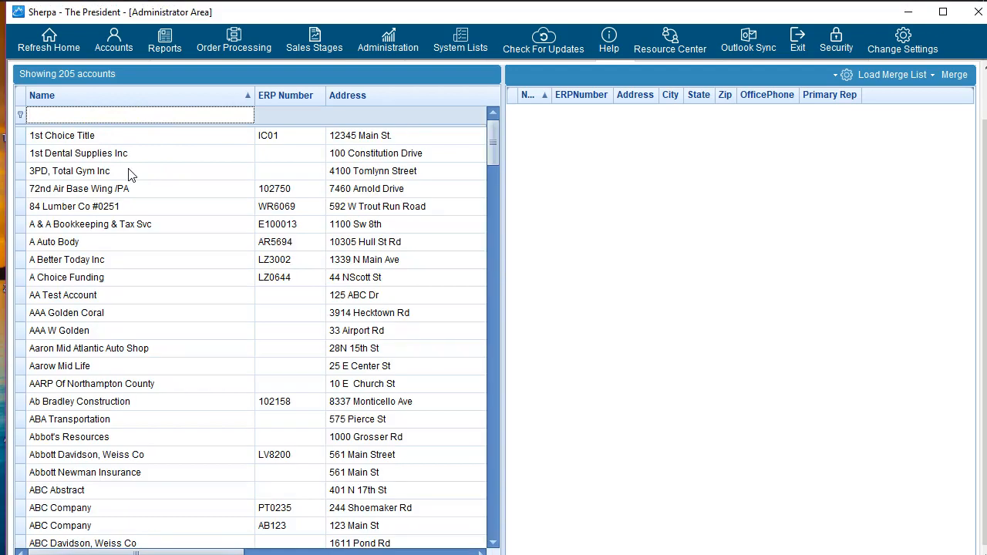
Try sorting the account list by name and ERP number, and sort it by address in descending order.
left_click(174, 103)
left_click(174, 102)
left_click(290, 101)
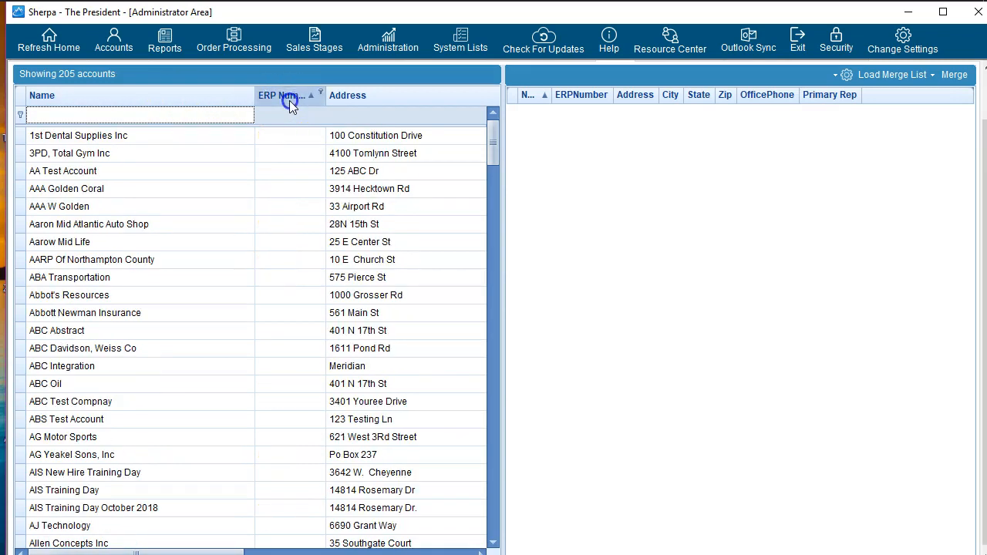
left_click(370, 95)
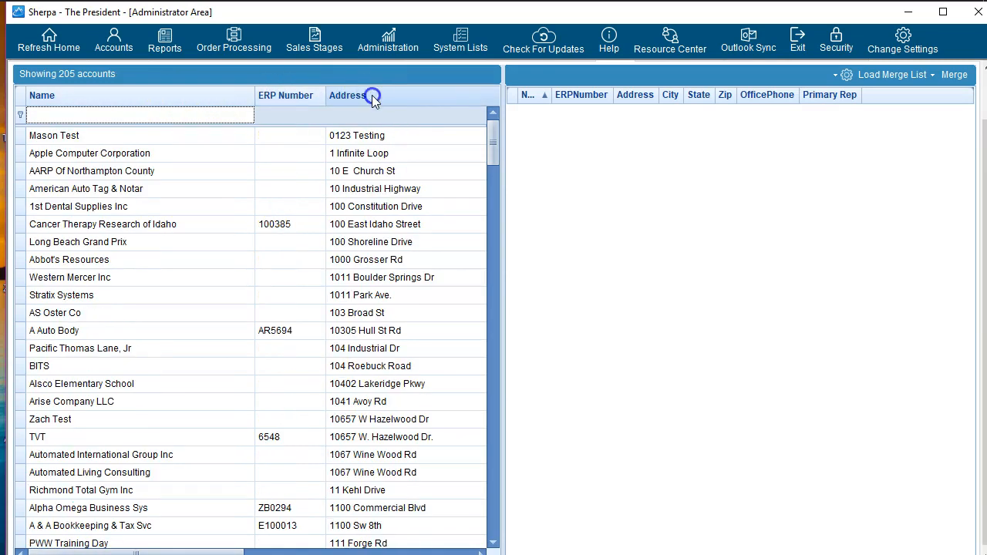
left_click(372, 97)
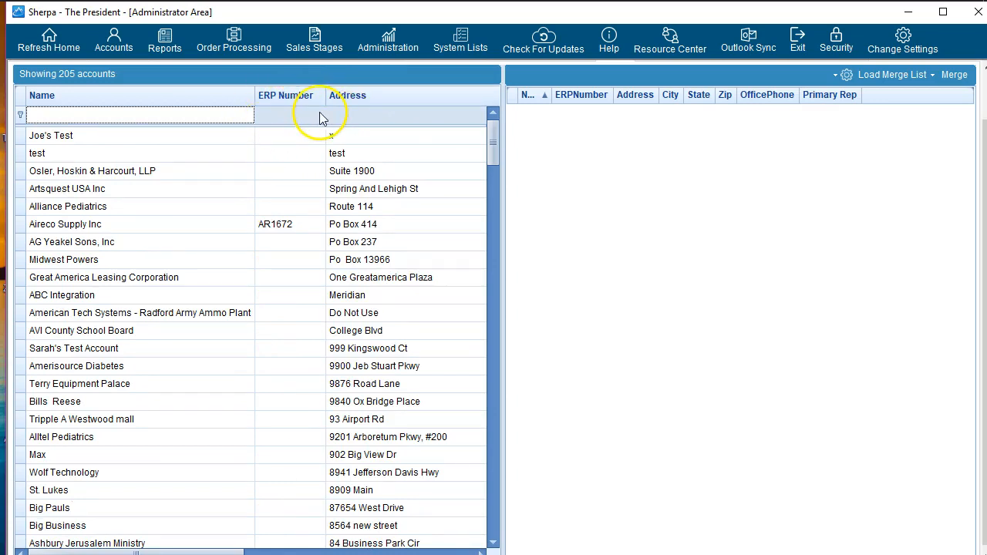
left_click(230, 117)
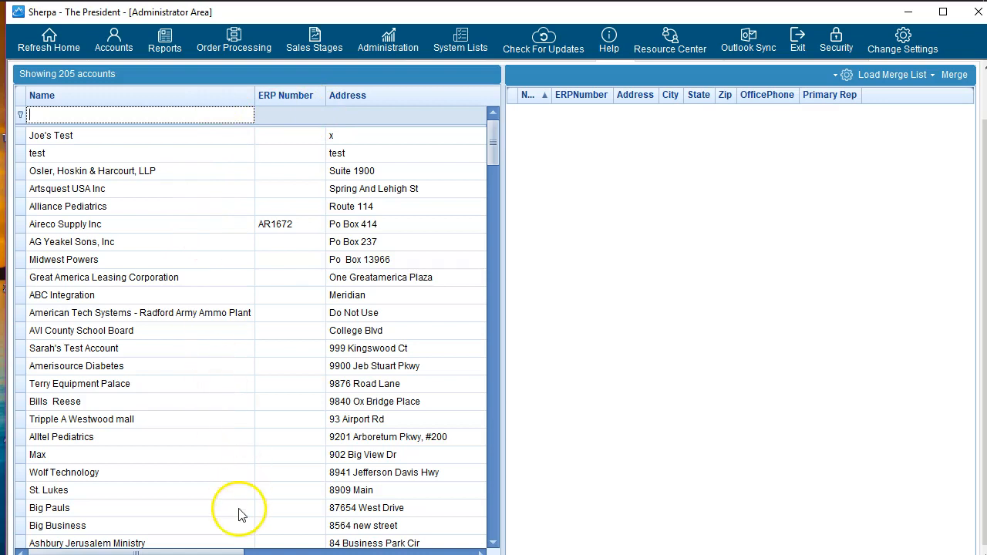
Open the account marked Y under Merge Account to check its classification, and return to the merge page.
left_click_drag(225, 552, 509, 545)
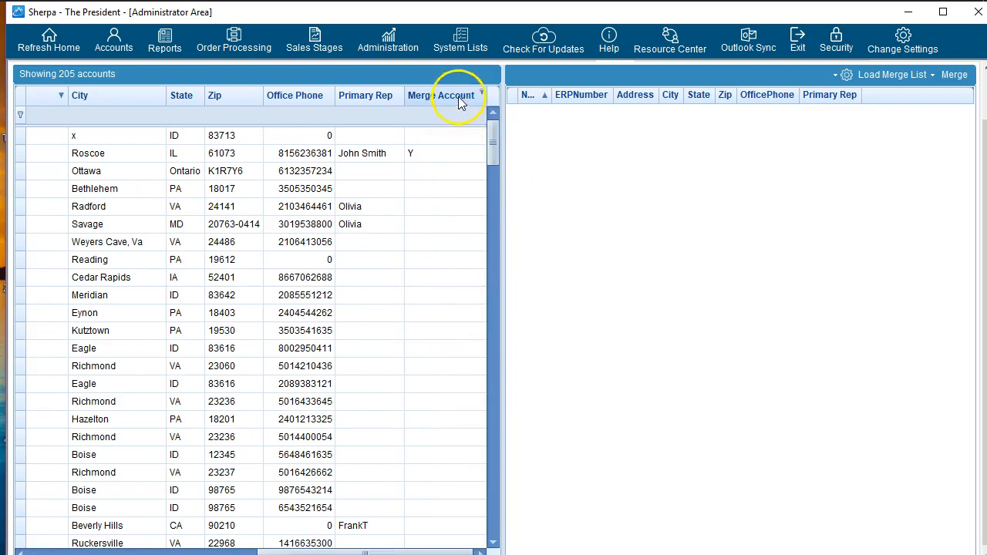
right_click(428, 157)
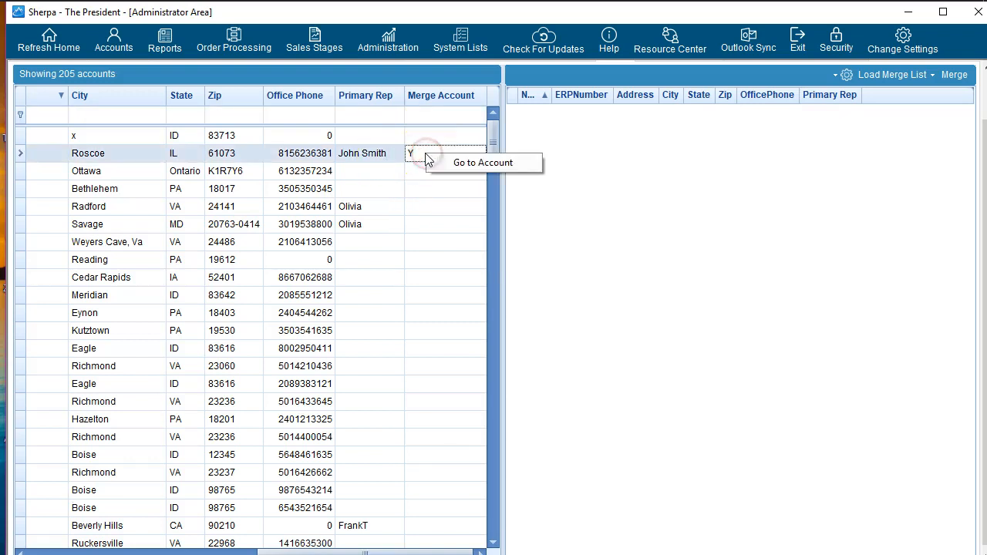
left_click(456, 168)
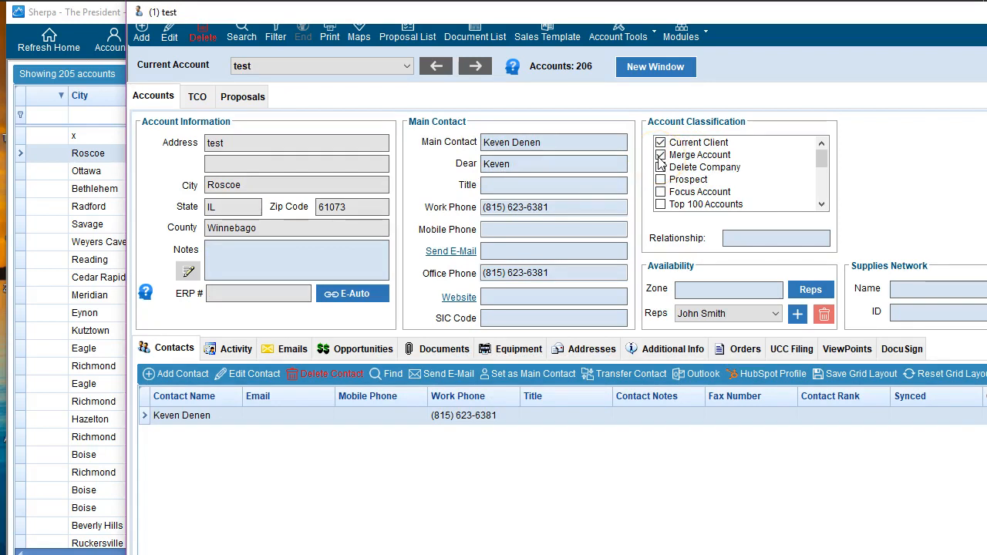
left_click(113, 73)
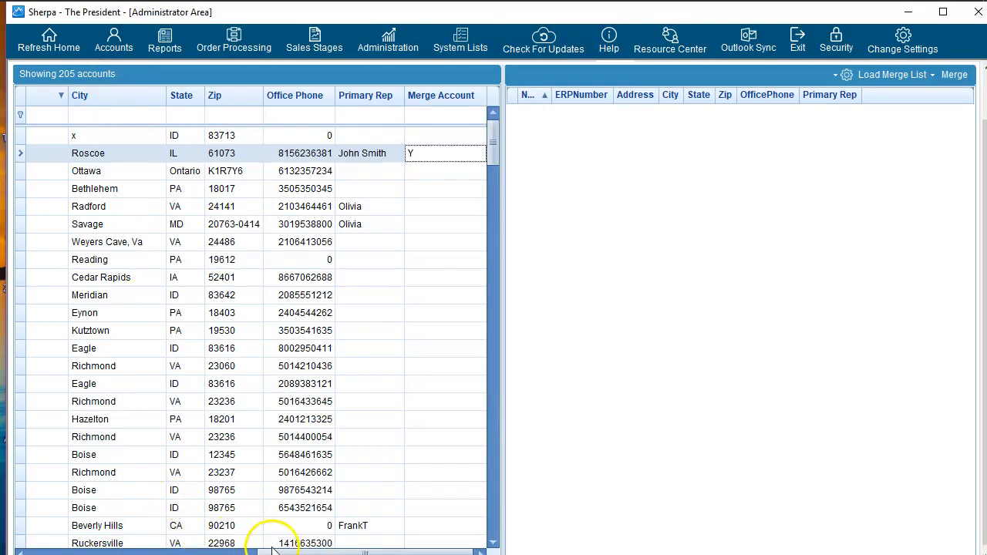
Add ABC Integration and the test account below AVI County School Board to the merge list as separate top-level entries.
left_click_drag(278, 544, 54, 546)
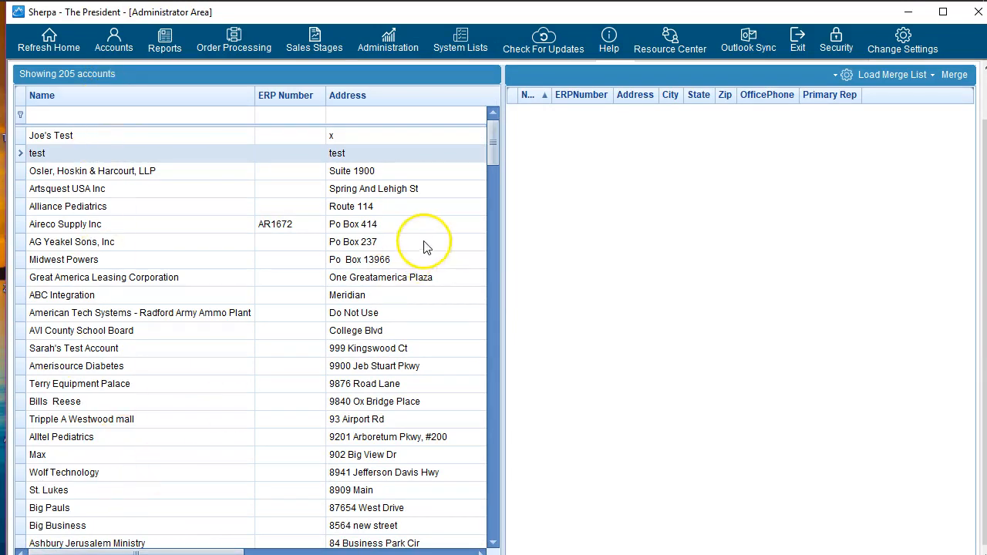
double_click(108, 297)
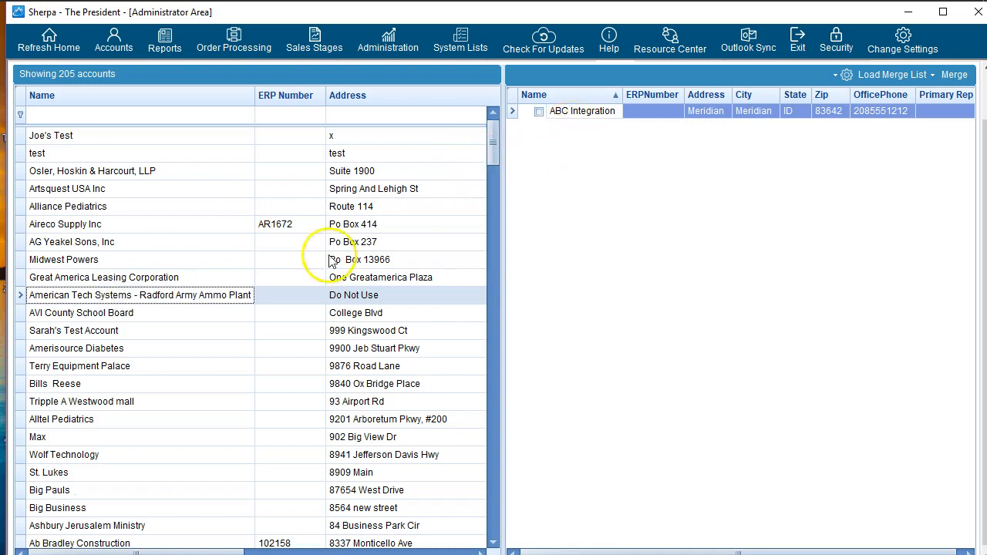
left_click_drag(182, 331, 561, 139)
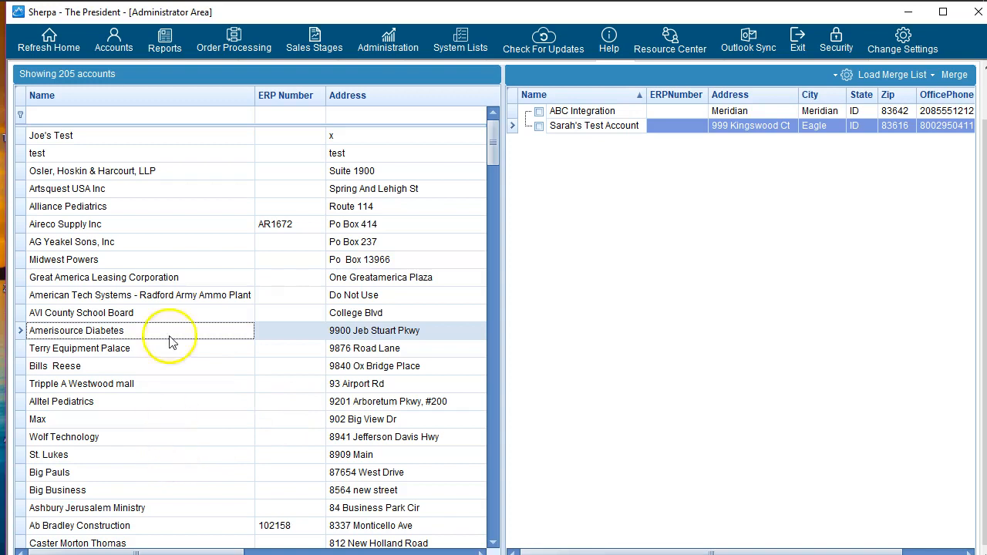
Nest the account named test under ABC Integration in the merge list and check ABC Integration for merging.
left_click_drag(151, 159, 567, 114)
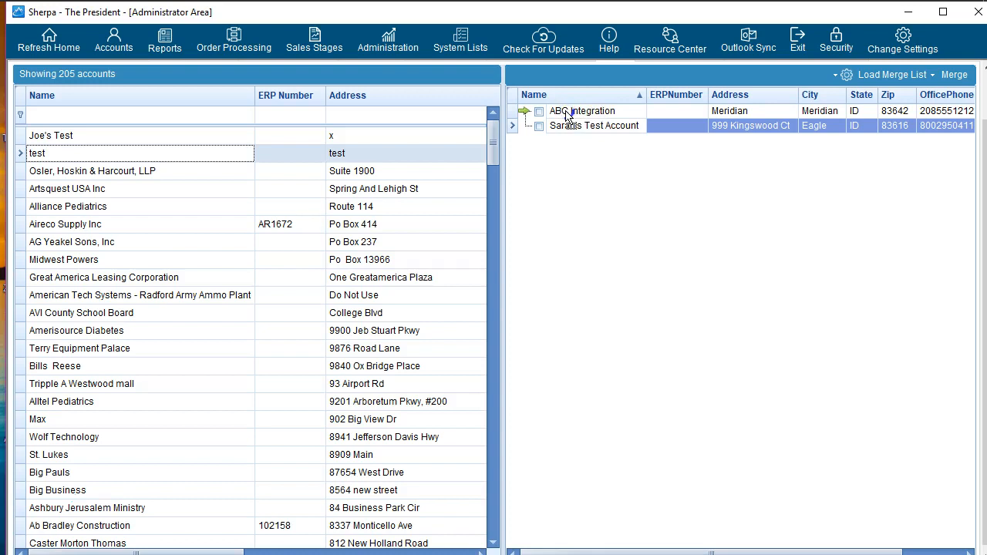
left_click_drag(567, 113, 539, 120)
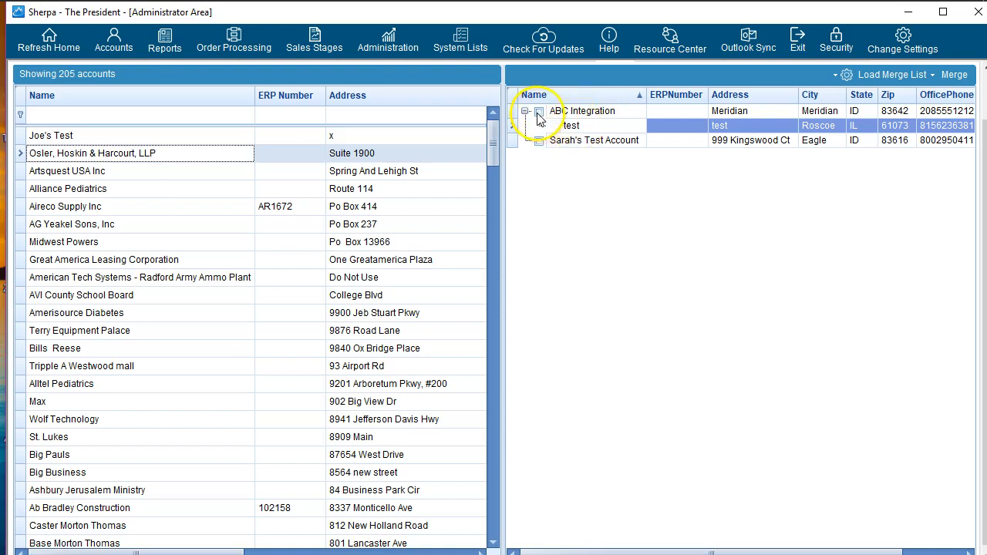
left_click(539, 113)
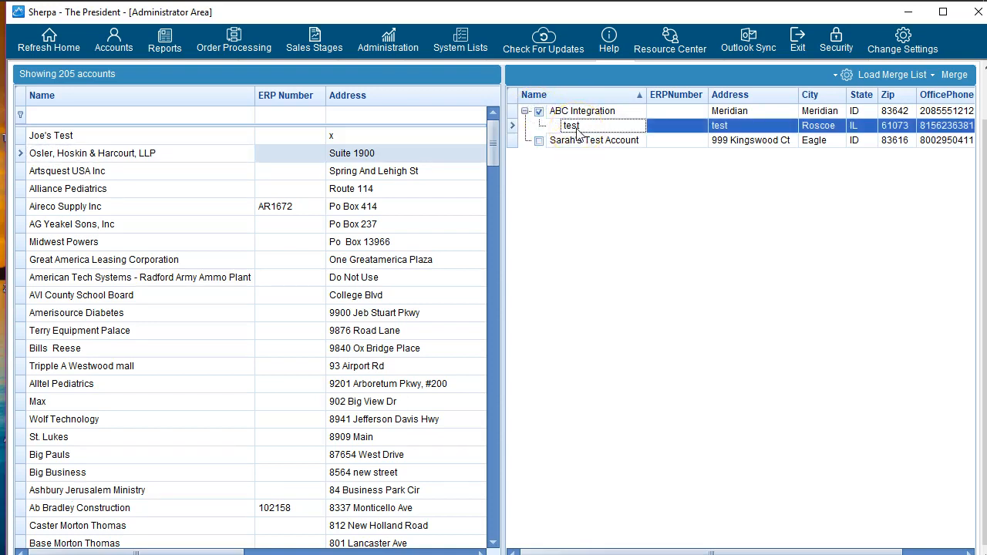
Remove ABC Integration and its nested test account from the merge list, returning them to the account list.
left_click_drag(578, 128, 599, 118)
left_click_drag(588, 115, 596, 116)
left_click(597, 116)
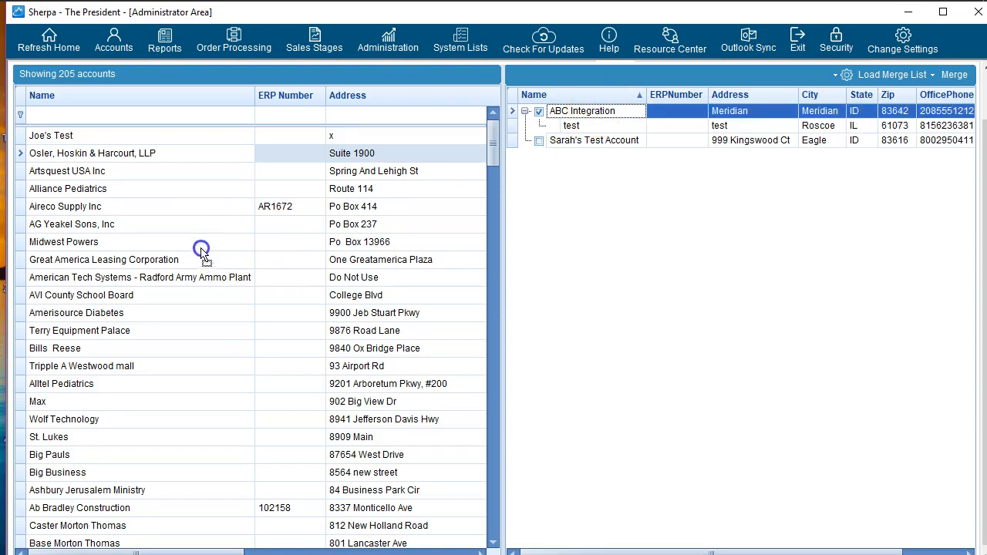
left_click_drag(200, 251, 201, 251)
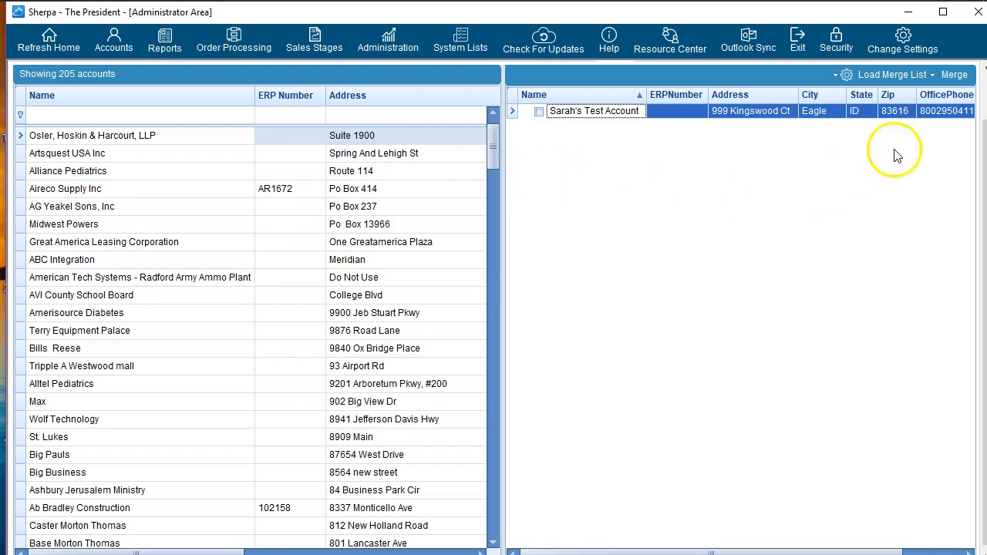
Clear the existing merge list by loading it with the None option and accept the confirmation.
left_click(887, 78)
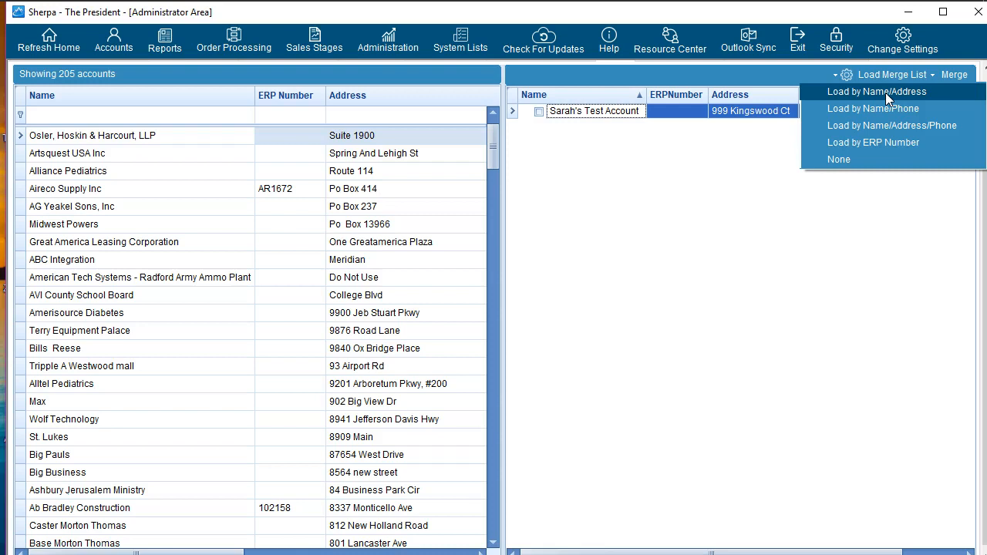
left_click(886, 92)
left_click(856, 160)
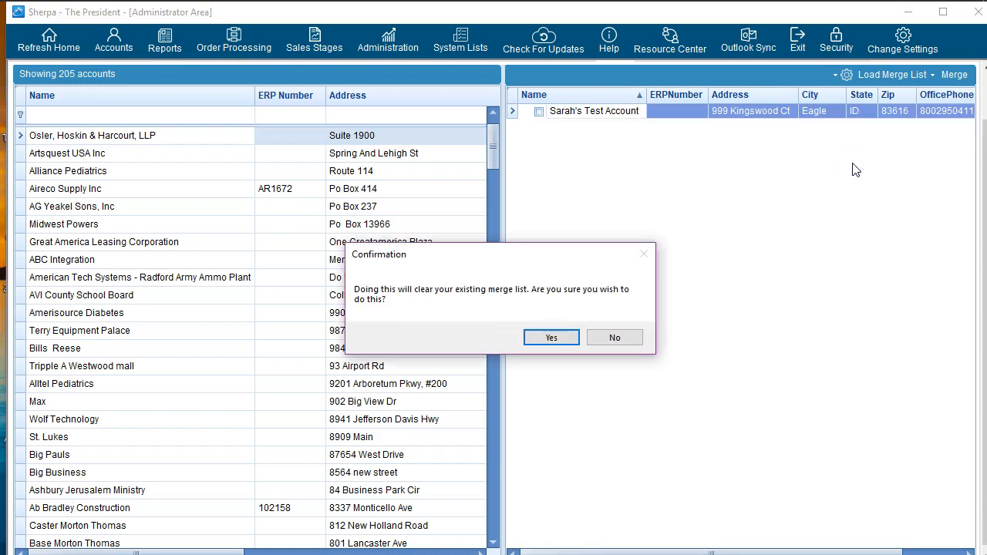
left_click(552, 339)
left_click(552, 338)
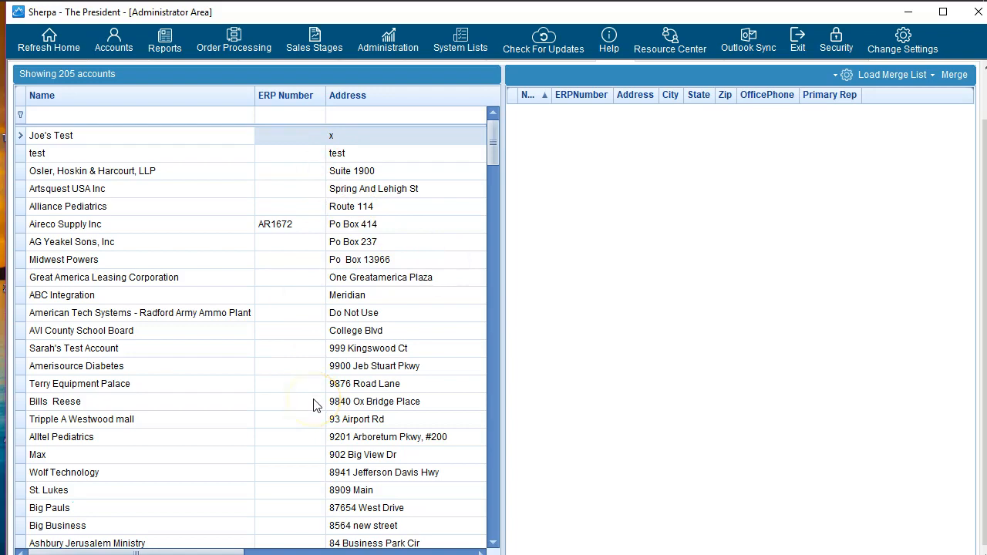
Add ABC Oil to the merge list, nest ABC Abstract under it, and check ABC Oil for merging.
left_click_drag(493, 141, 502, 261)
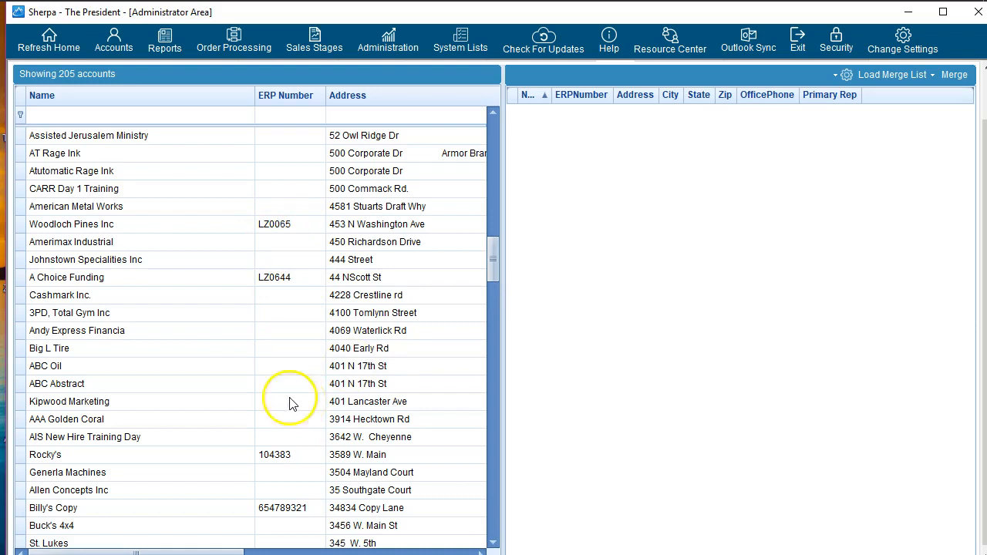
left_click(203, 367)
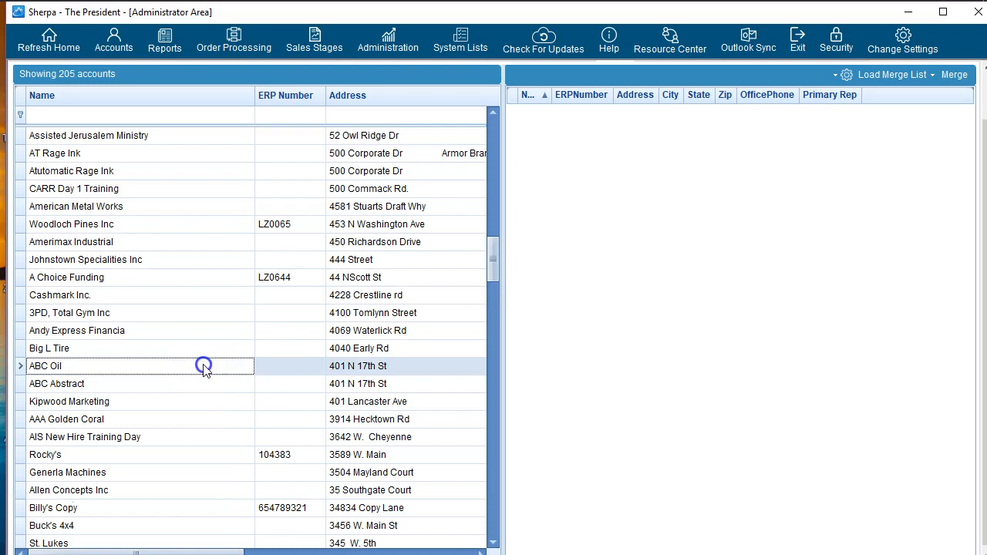
left_click_drag(203, 367, 581, 127)
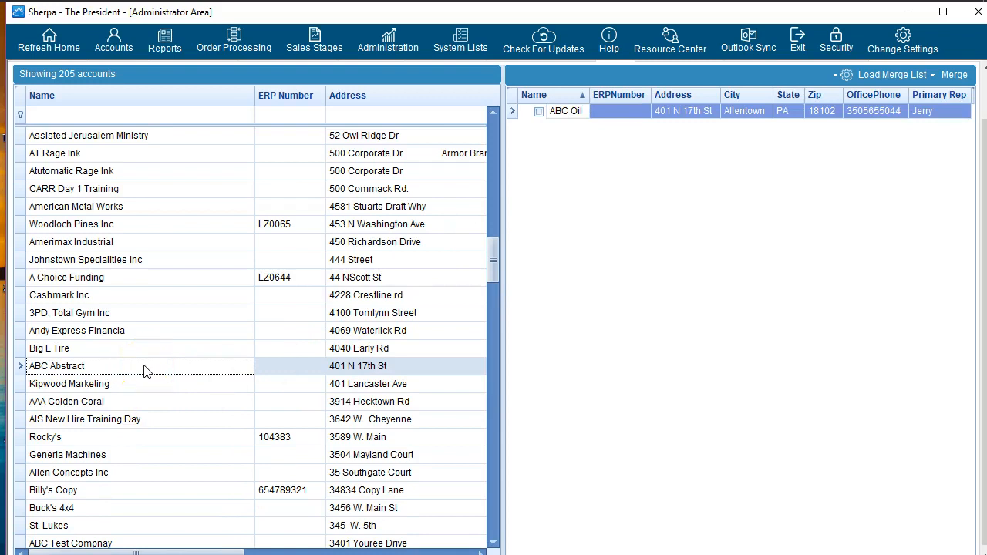
left_click_drag(147, 370, 567, 123)
left_click(567, 163)
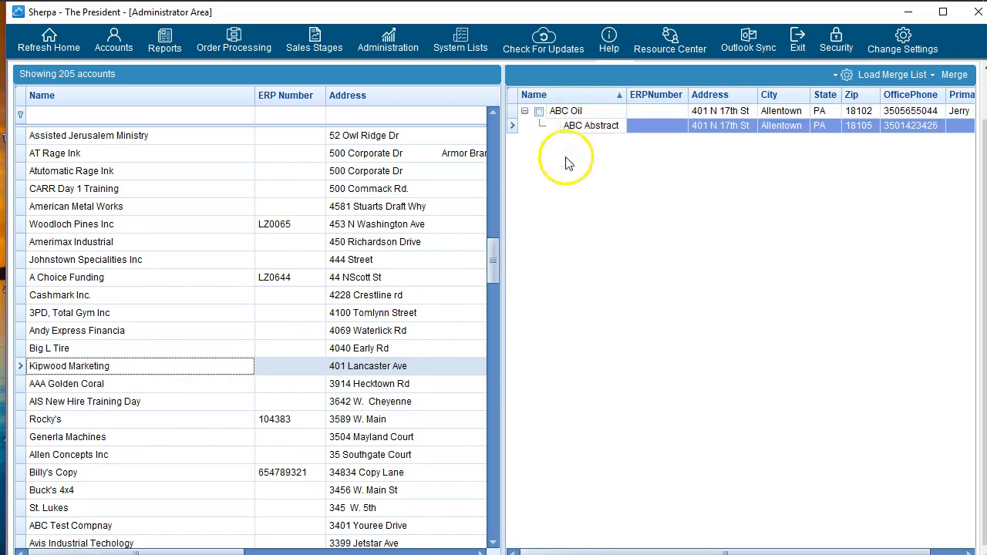
left_click(539, 113)
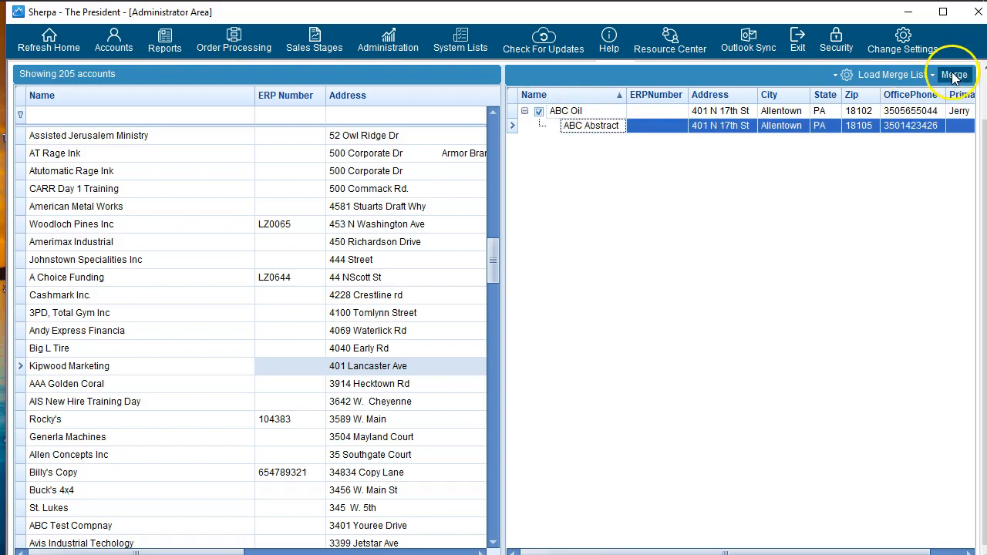
Start the merge of ABC Abstract into ABC Oil, decline the confirmation and dismiss the notice.
left_click(954, 75)
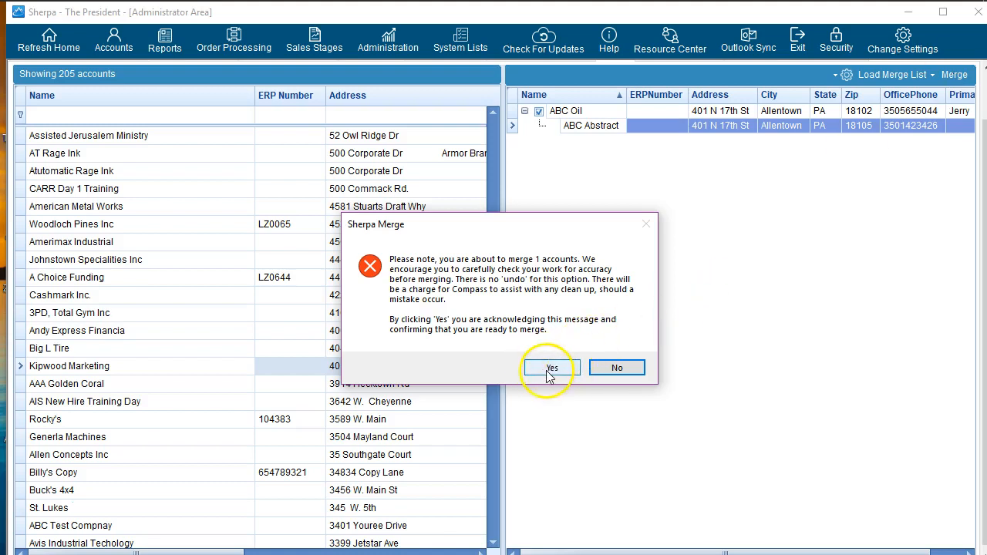
left_click(621, 371)
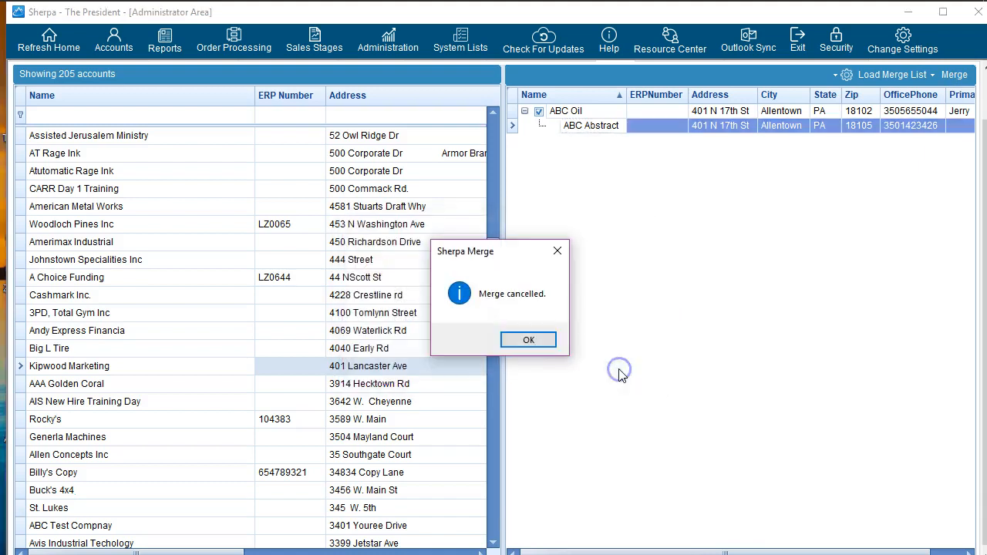
left_click(531, 344)
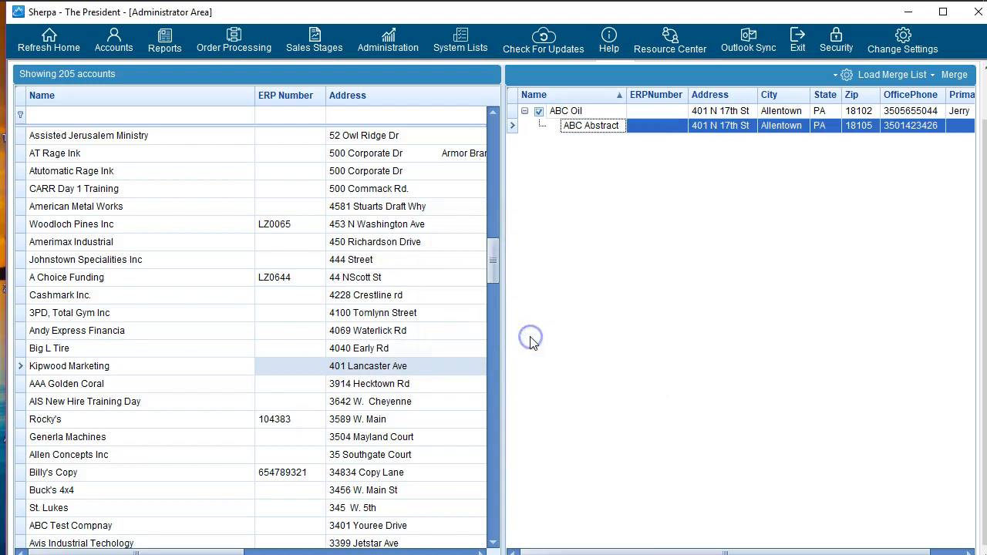
Apply Check All to the entries in the merge list.
left_click(847, 75)
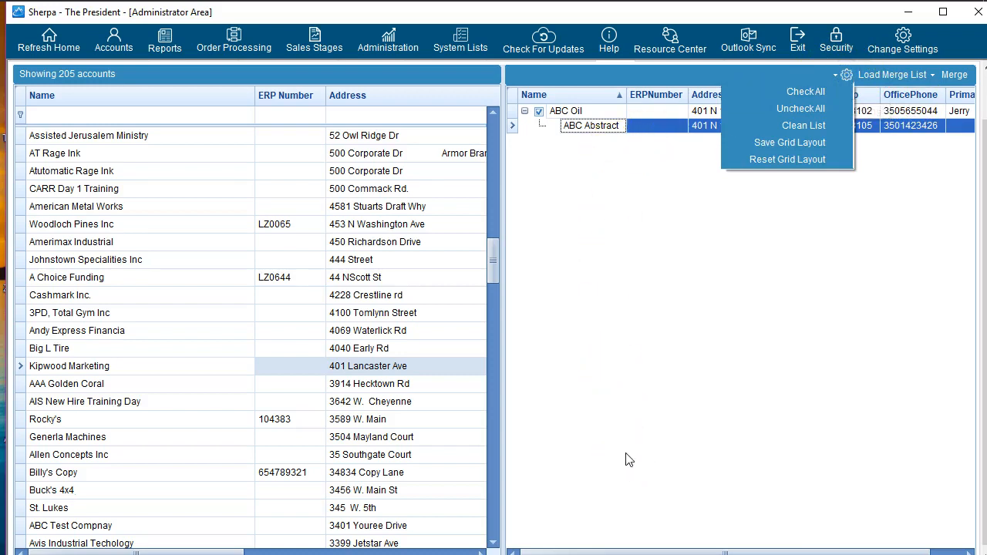
left_click(810, 90)
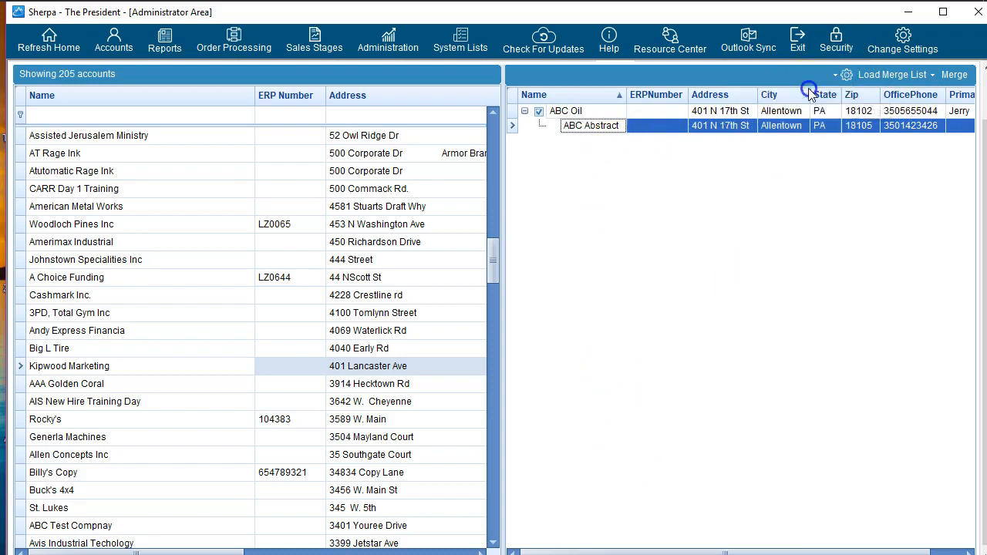
left_click(845, 75)
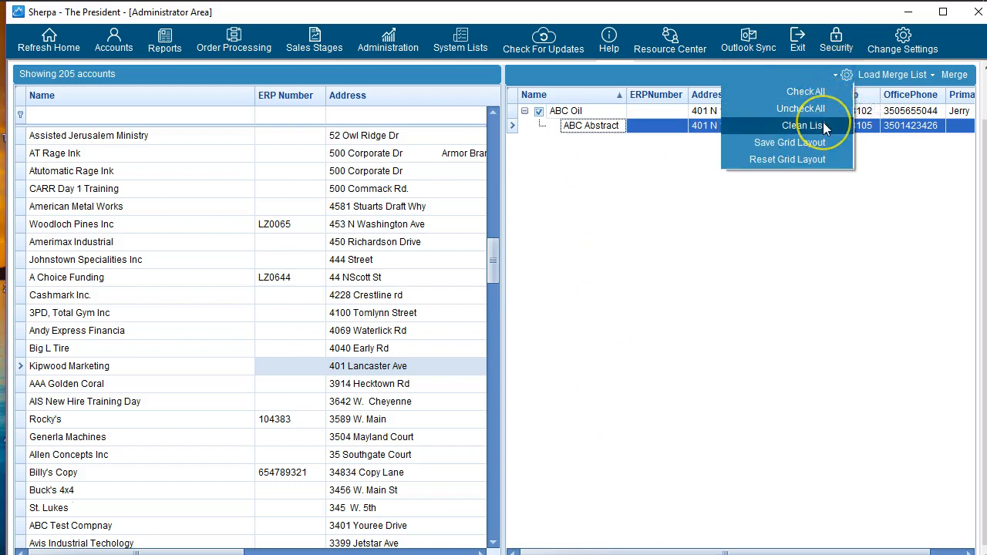
left_click(816, 147)
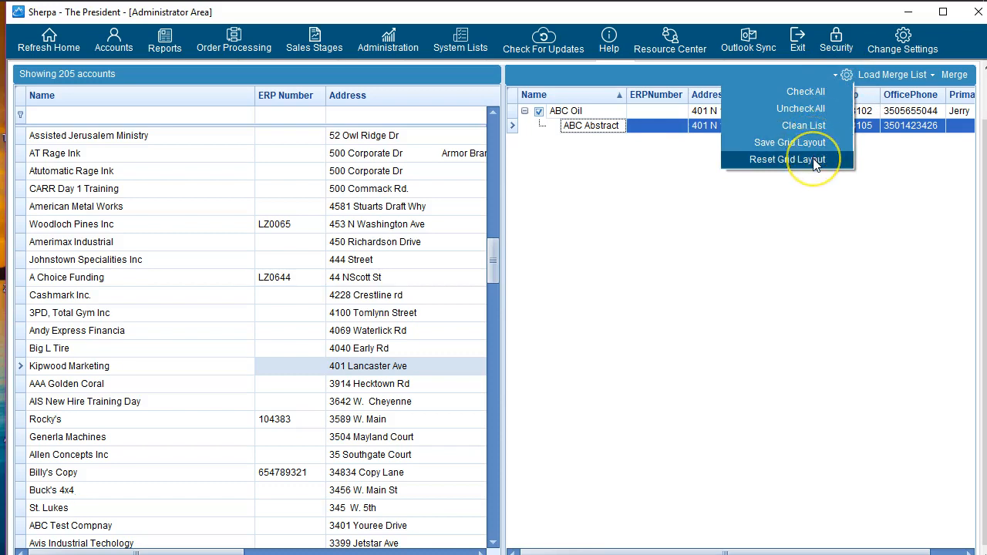
left_click(816, 147)
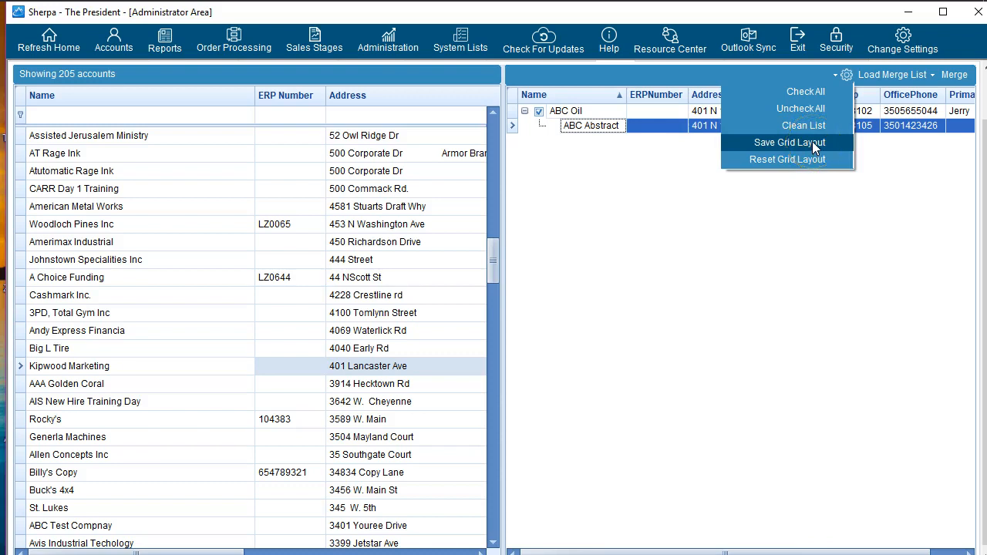
left_click(814, 160)
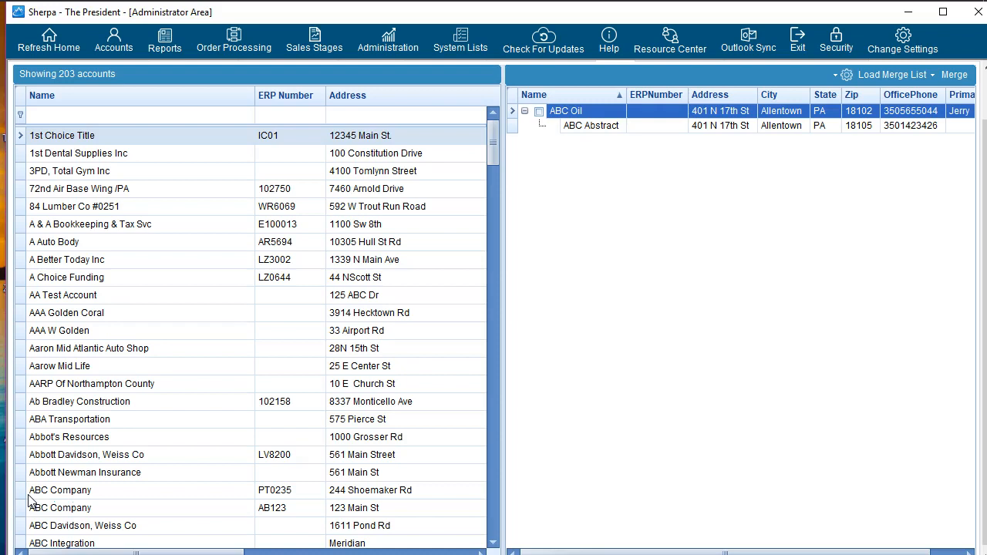
Make ABC Abstract the primary account over ABC Oil in the merge list and check it for merging.
right_click(602, 118)
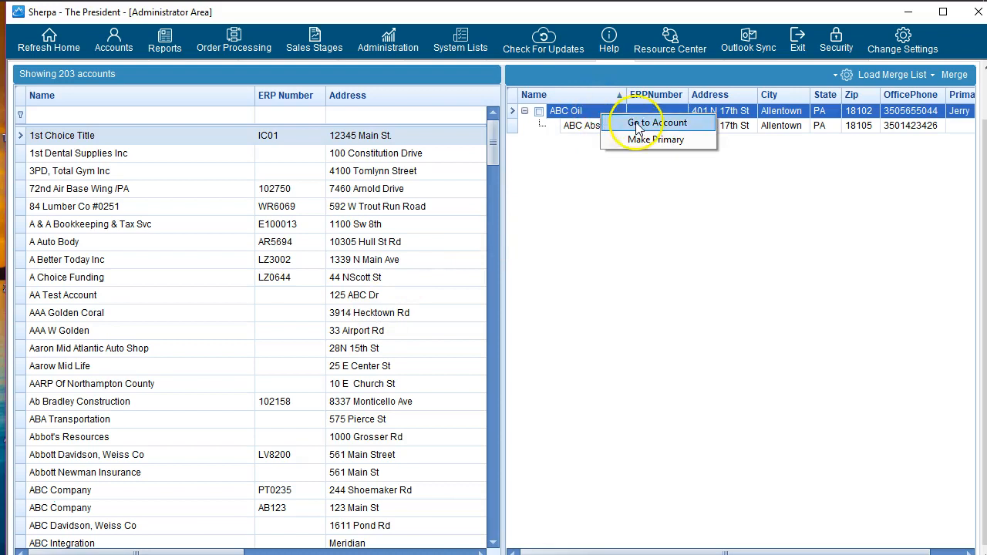
left_click(637, 159)
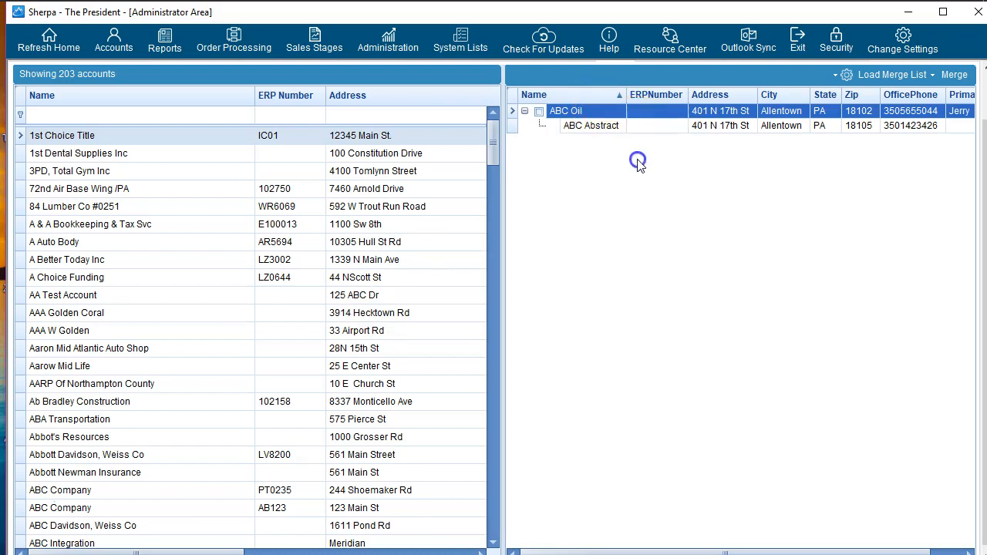
right_click(601, 133)
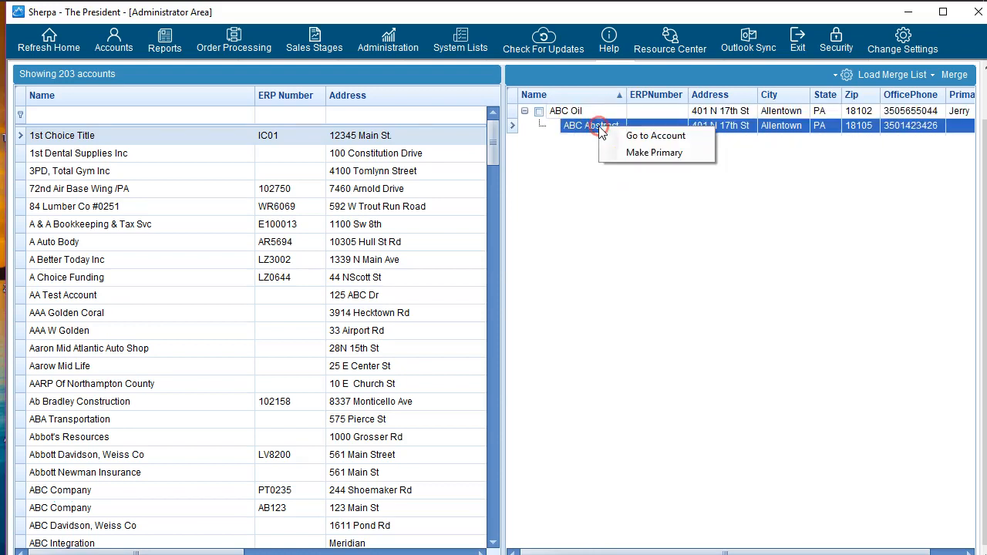
left_click(634, 153)
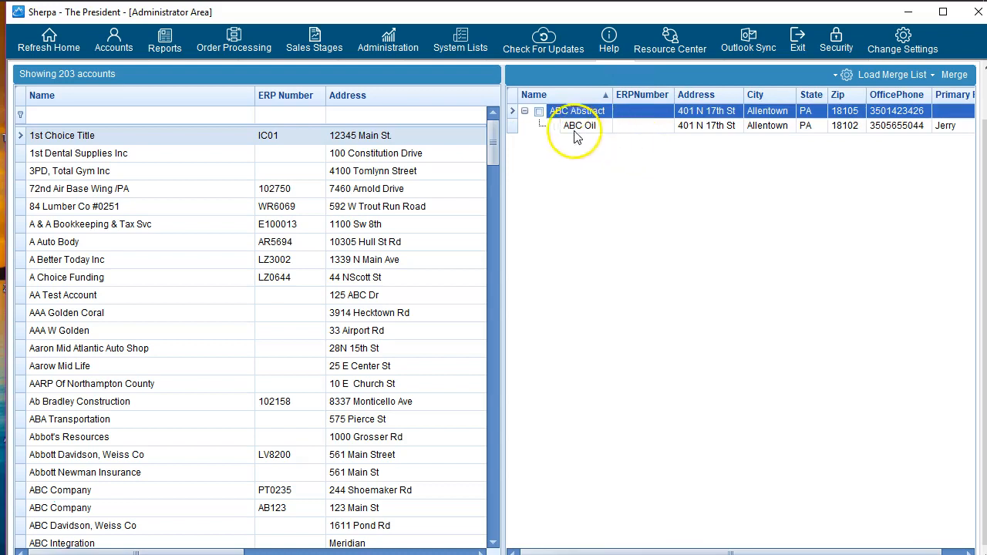
left_click(538, 112)
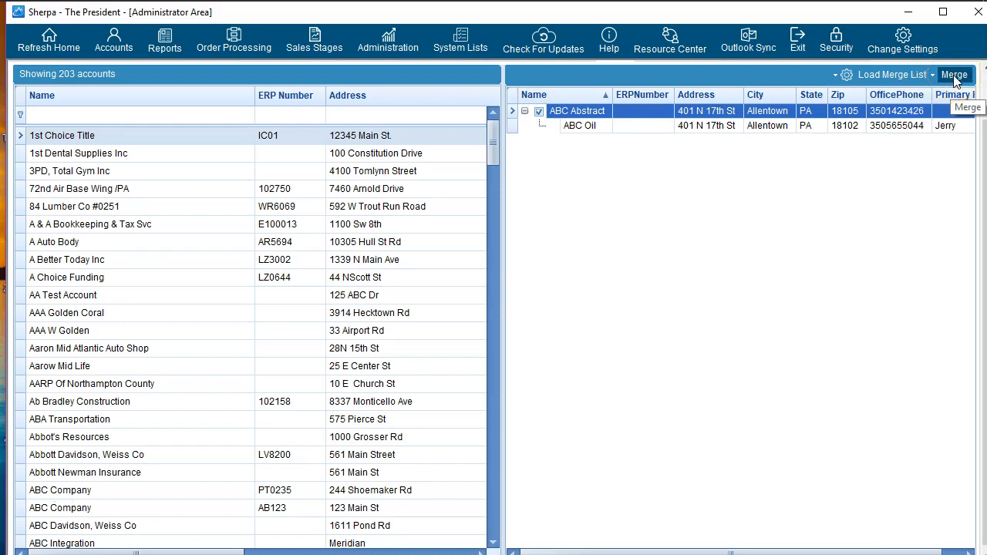
Start the merge of ABC Oil into ABC Abstract, decline the confirmation and dismiss the notice.
left_click(955, 78)
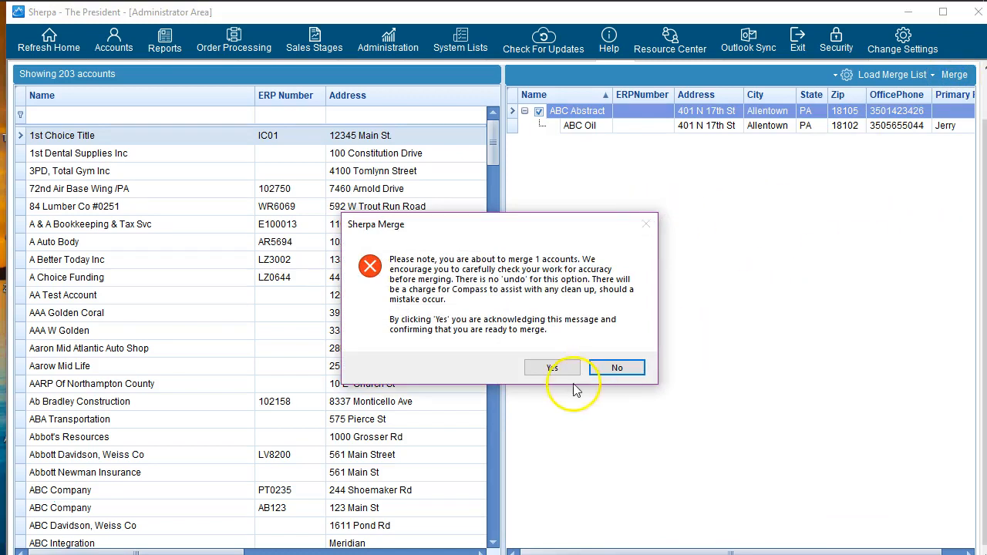
left_click(609, 369)
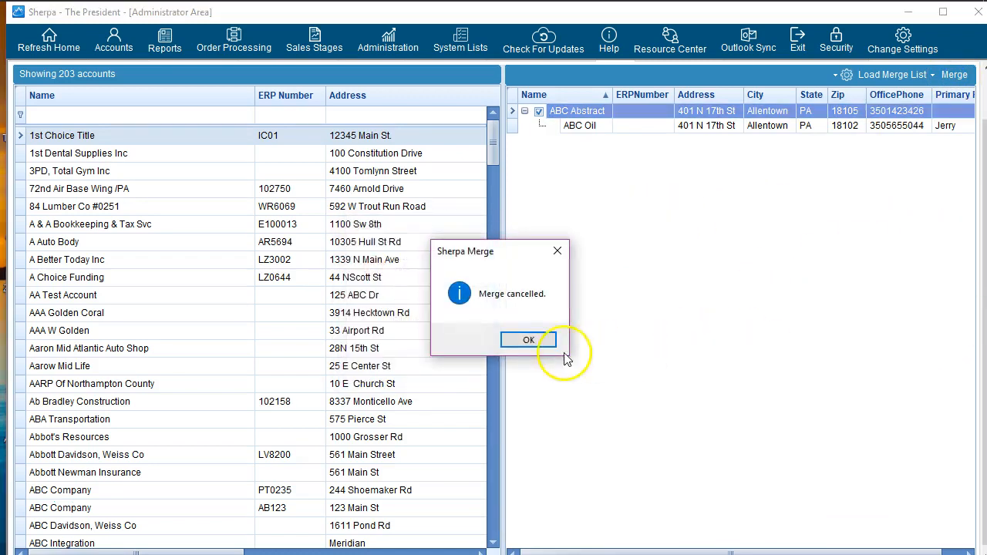
left_click(534, 341)
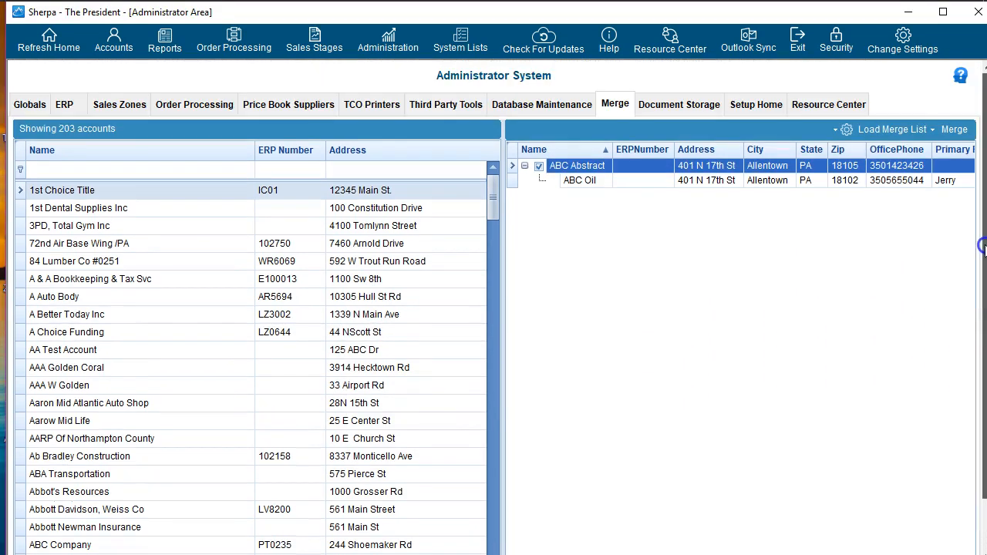